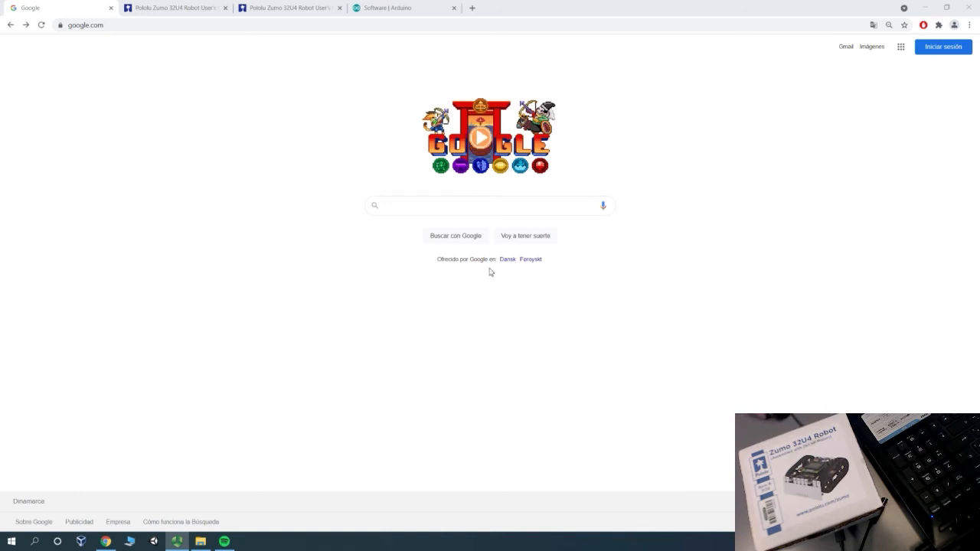
Search Google for "zumo 32U4 users guide"
{"action": "left_click", "coordinate": [536, 206]}
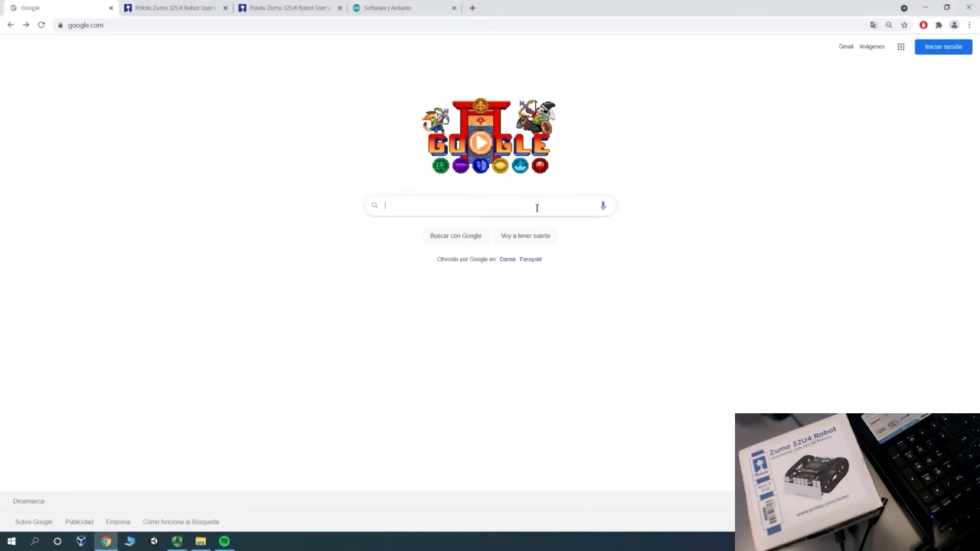
{"action": "type", "text": "zumo"}
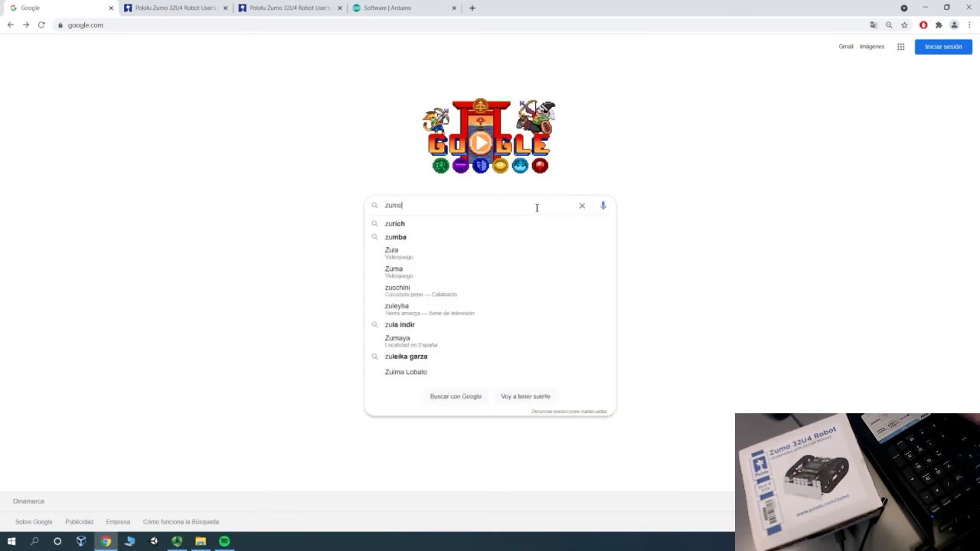
{"action": "type", "text": " 32U"}
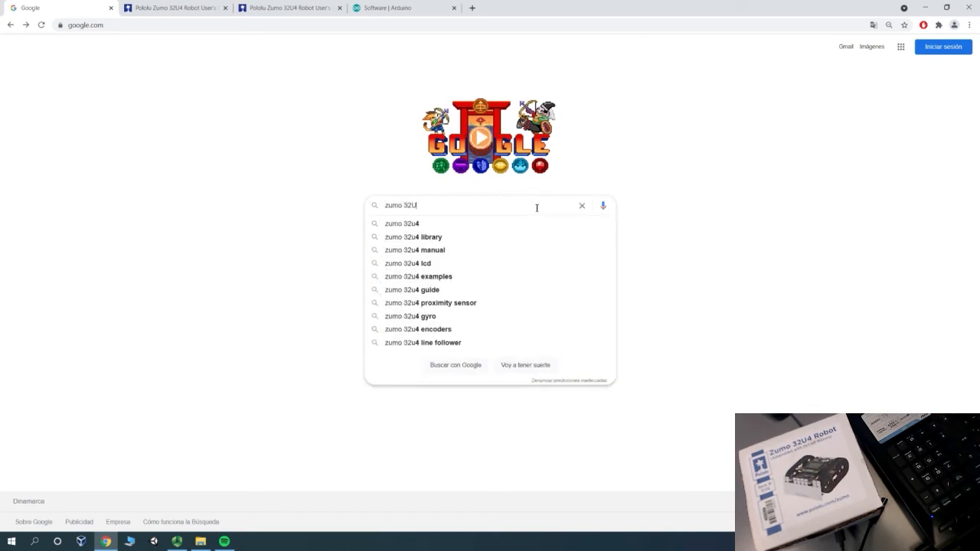
{"action": "type", "text": "4 use"}
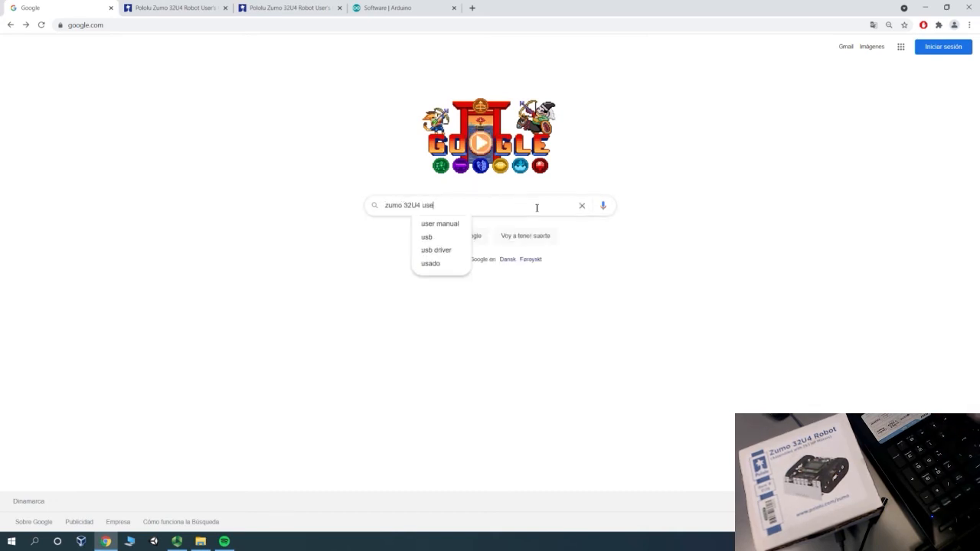
{"action": "type", "text": "rs guide"}
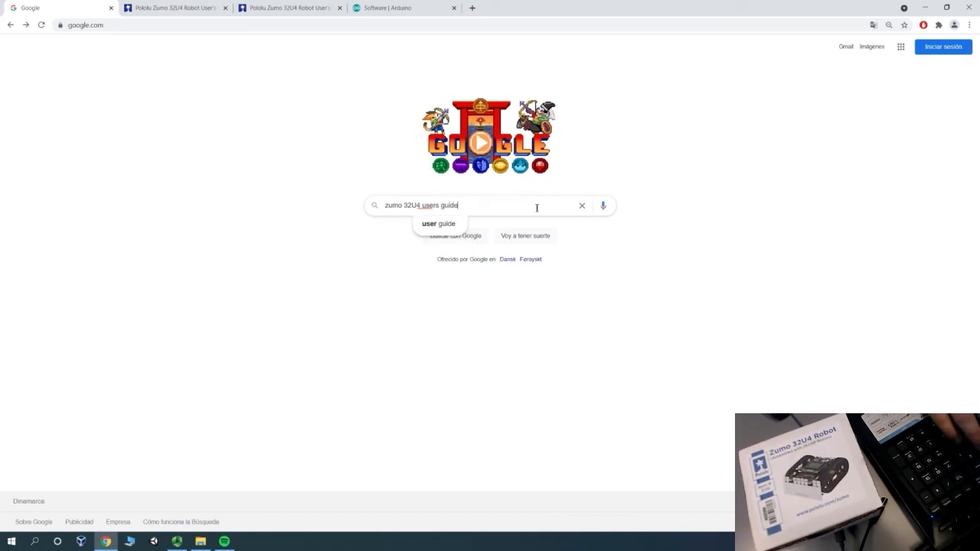
{"action": "key", "text": "Return"}
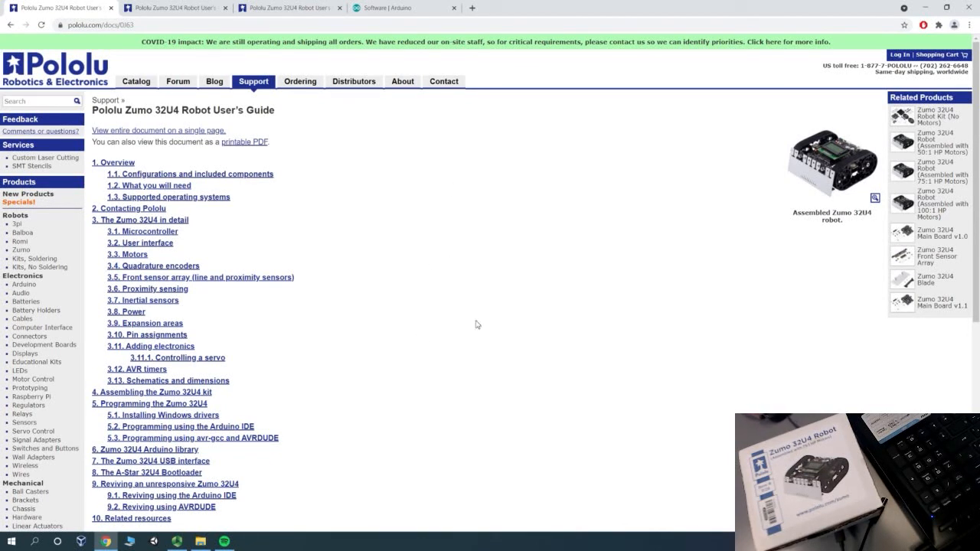
Open section 5.1, Installing Windows drivers, of the Pololu Zumo 32U4 user's guide and read the A-Star driver instructions
{"action": "scroll", "coordinate": [382, 301], "scroll_direction": "down", "scroll_amount": 1}
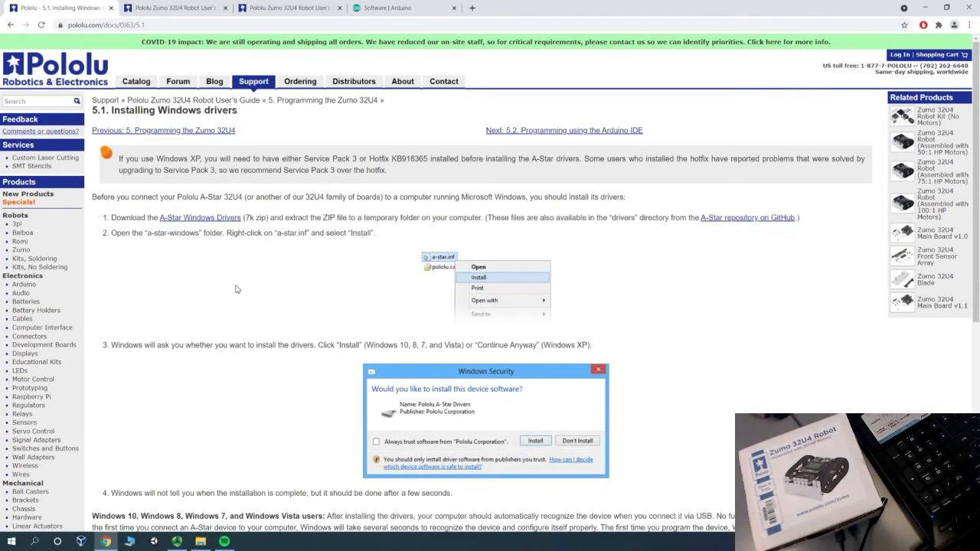
{"action": "scroll", "coordinate": [237, 292], "scroll_direction": "down", "scroll_amount": 3}
{"action": "scroll", "coordinate": [236, 291], "scroll_direction": "up", "scroll_amount": 1}
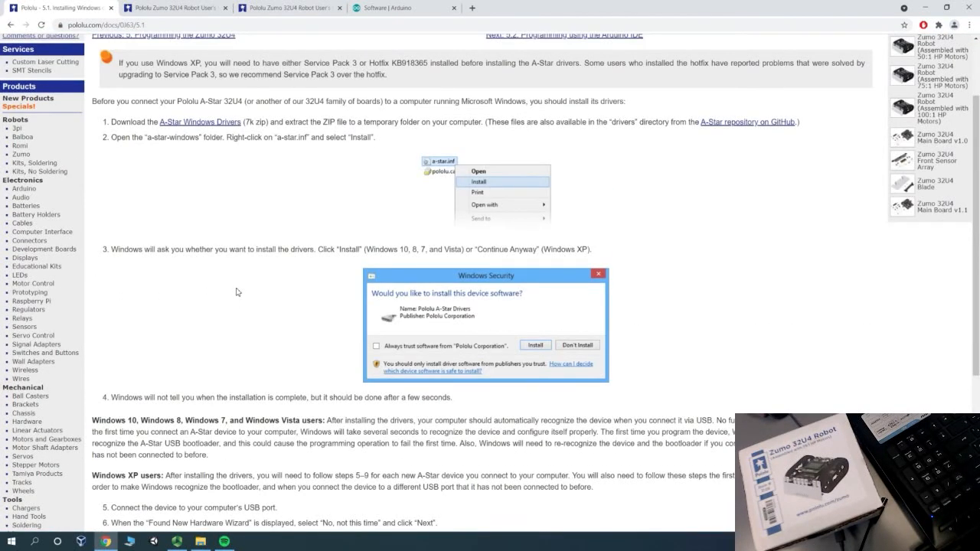
{"action": "scroll", "coordinate": [222, 153], "scroll_direction": "up", "scroll_amount": 1}
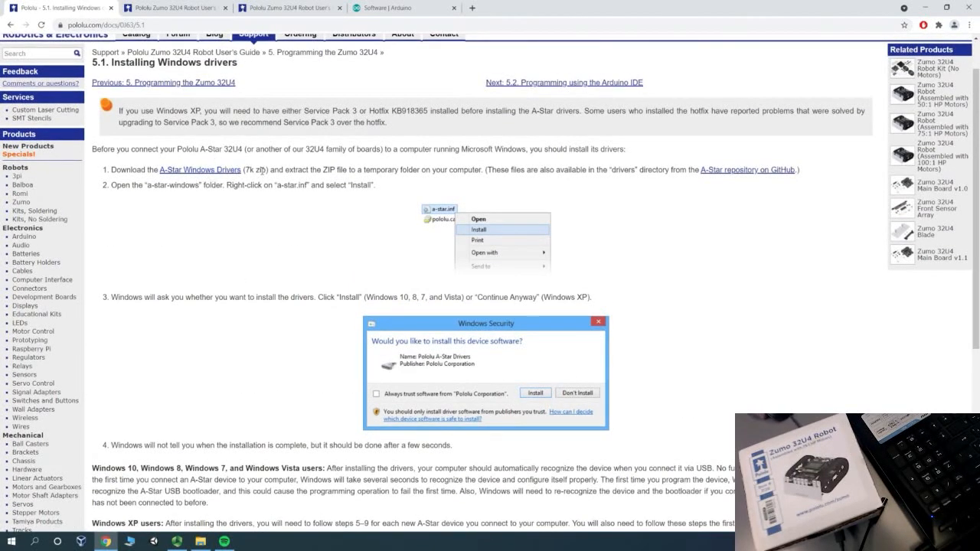
Open the a-star-windows folder on the desktop and install the driver from a-star.inf
{"action": "left_click_drag", "start_coordinate": [631, 10], "coordinate": [609, 89]}
{"action": "left_click", "coordinate": [213, 156]}
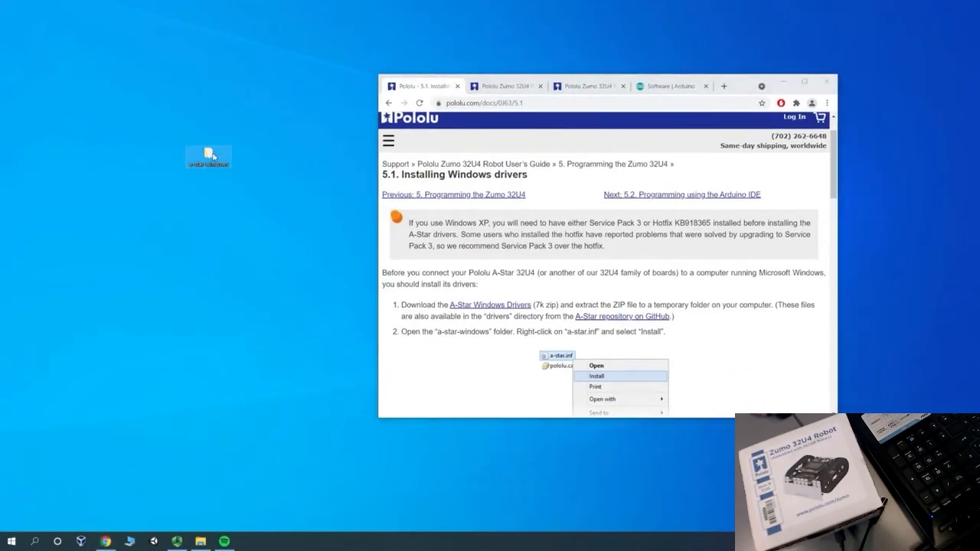
{"action": "double_click", "coordinate": [213, 156]}
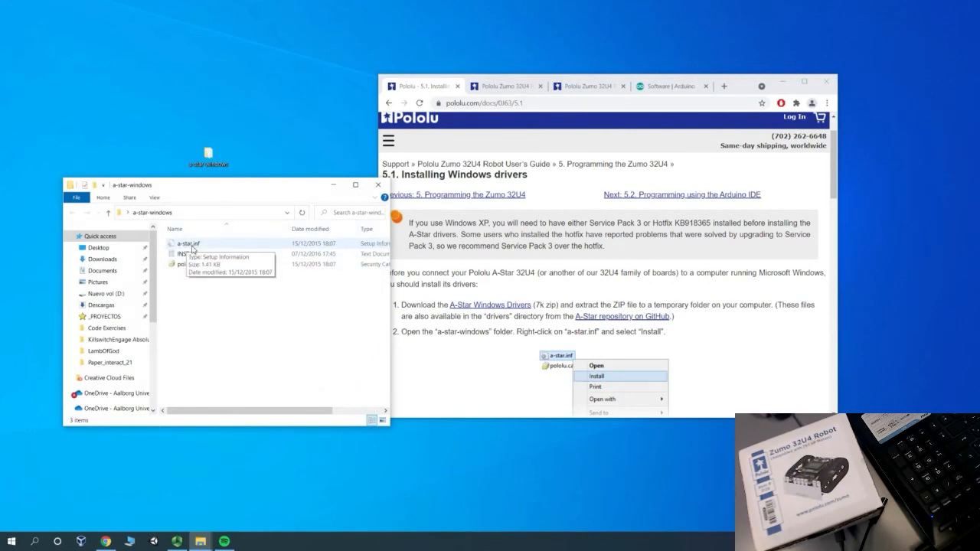
{"action": "right_click", "coordinate": [192, 245]}
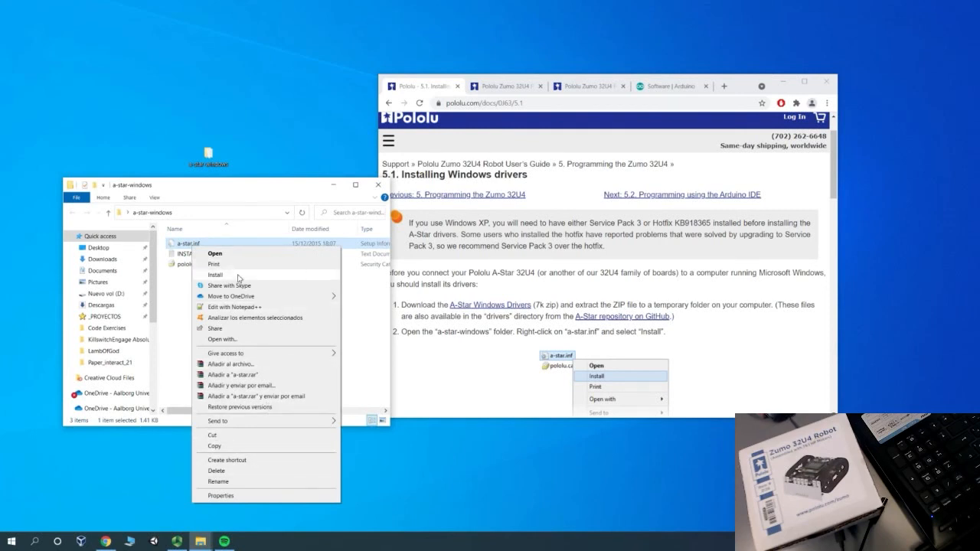
{"action": "left_click", "coordinate": [239, 275]}
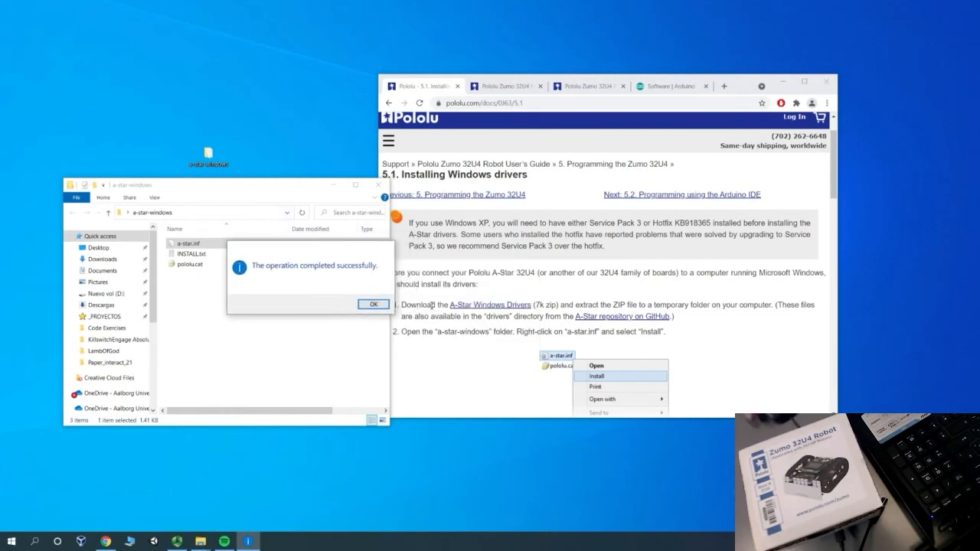
{"action": "left_click", "coordinate": [373, 305]}
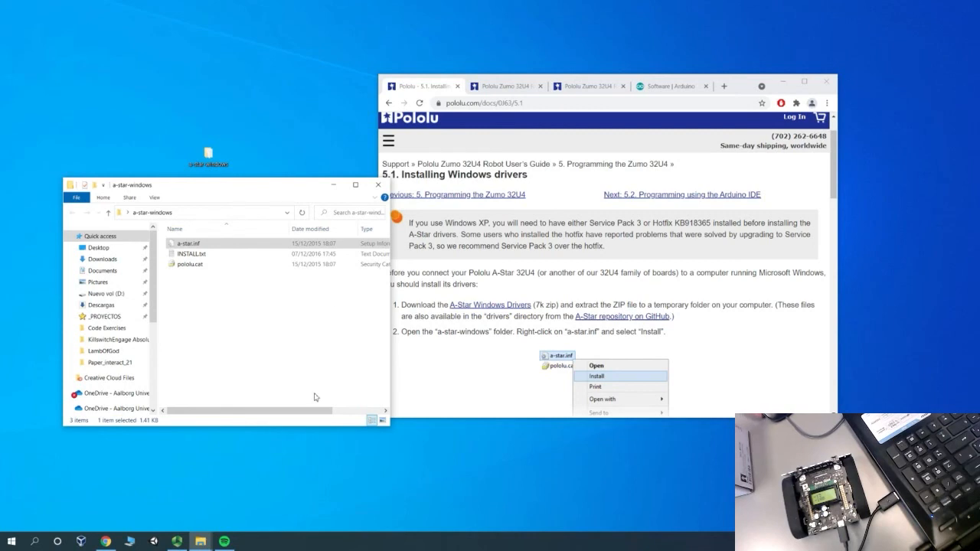
Find Device Manager through the Windows search and open it maximized
{"action": "left_click", "coordinate": [12, 541]}
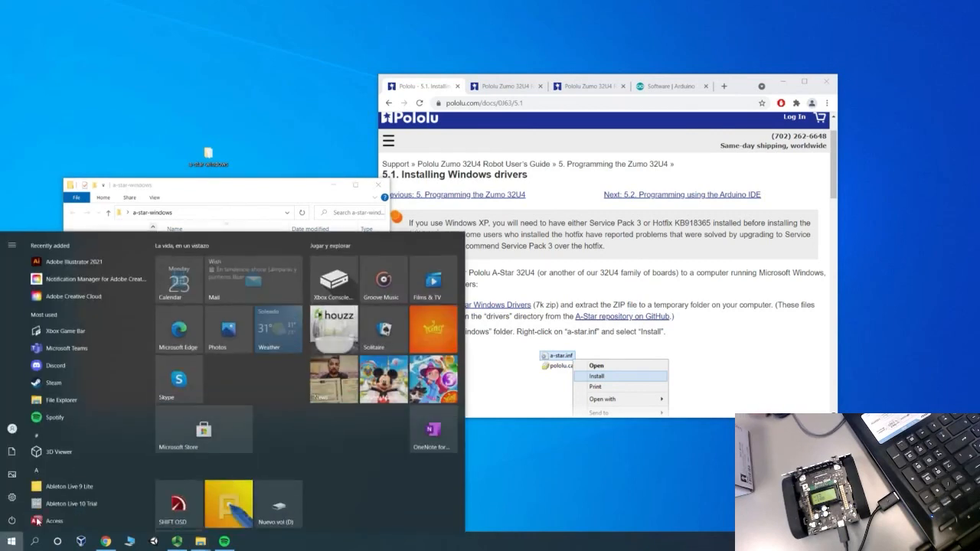
{"action": "left_click", "coordinate": [34, 542]}
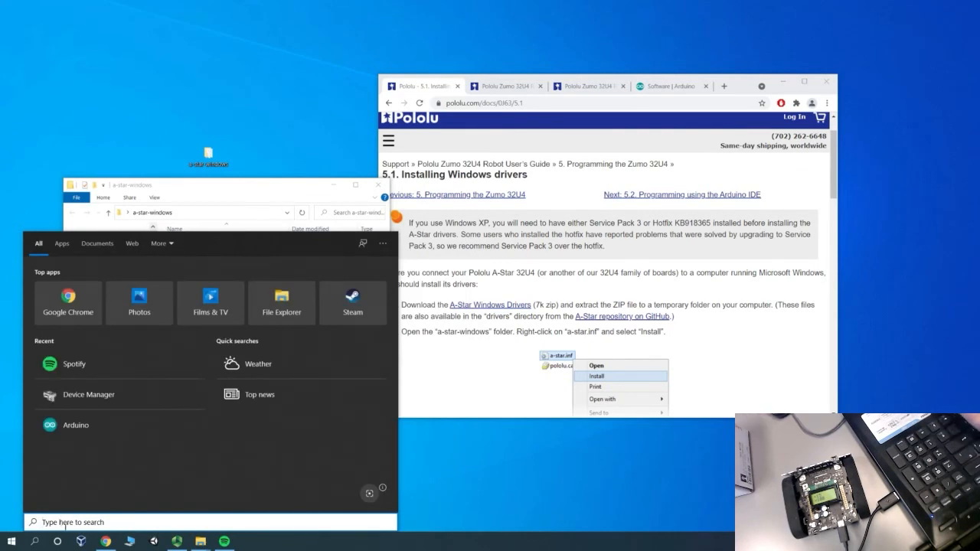
{"action": "type", "text": "devi"}
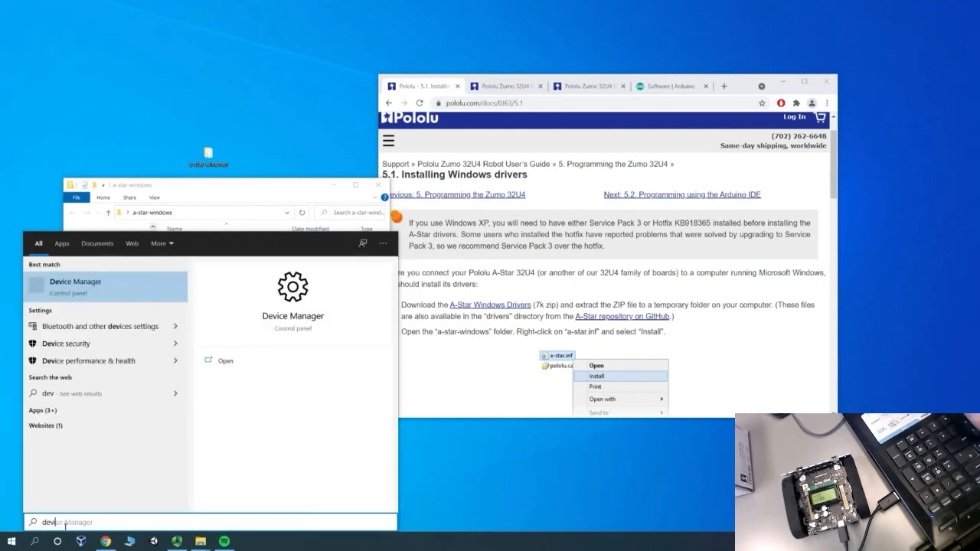
{"action": "type", "text": "ce manager"}
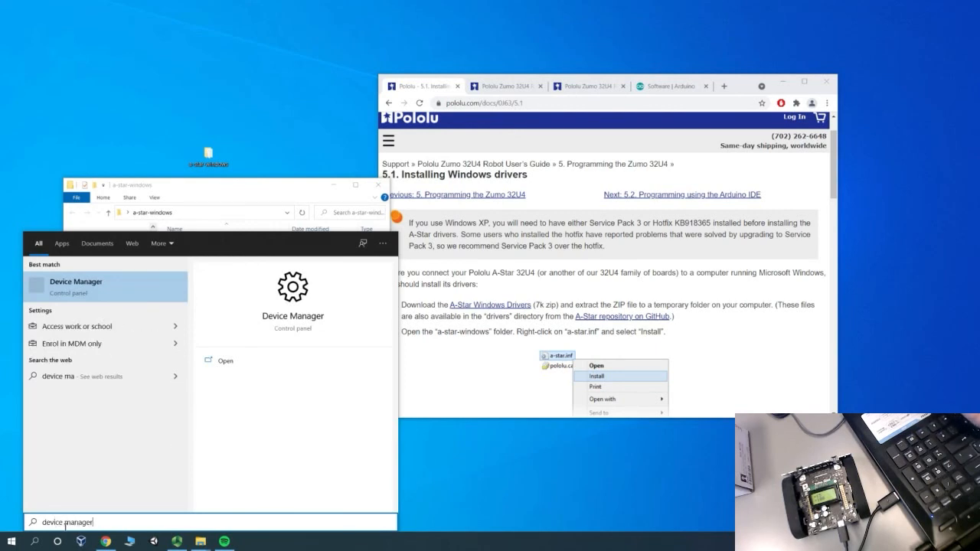
{"action": "left_click", "coordinate": [100, 285]}
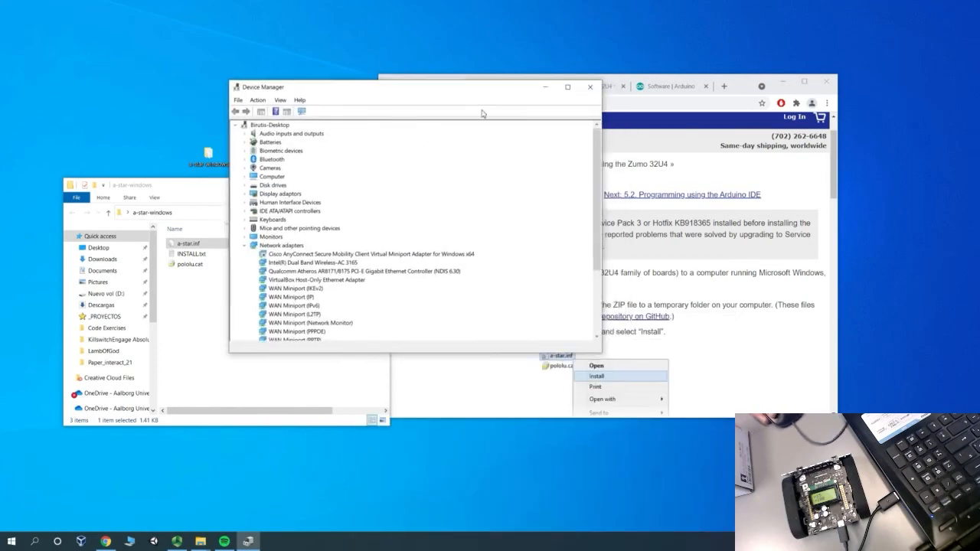
{"action": "left_click", "coordinate": [565, 90]}
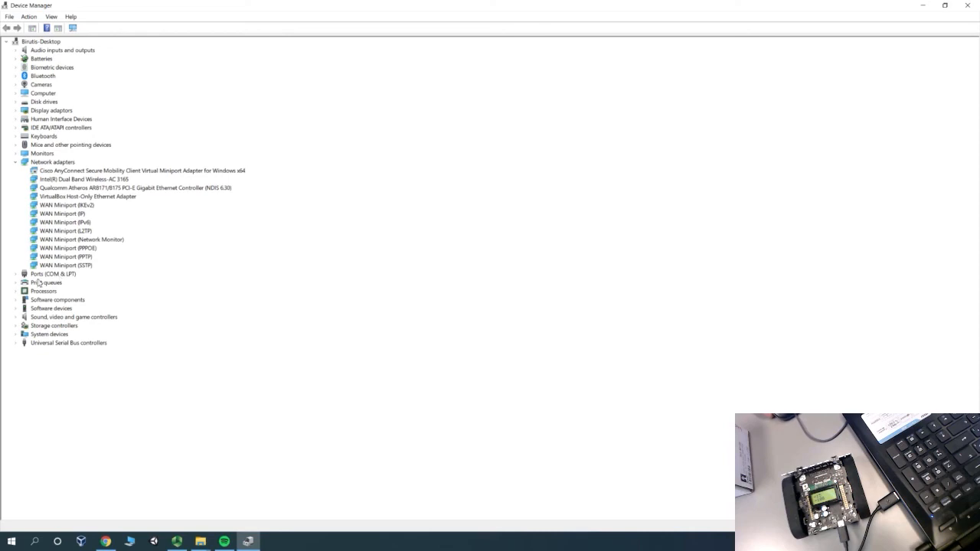
Check the Arduino device listed under Ports (COM & LPT) for its COM port, and minimize Device Manager
{"action": "left_click", "coordinate": [15, 274]}
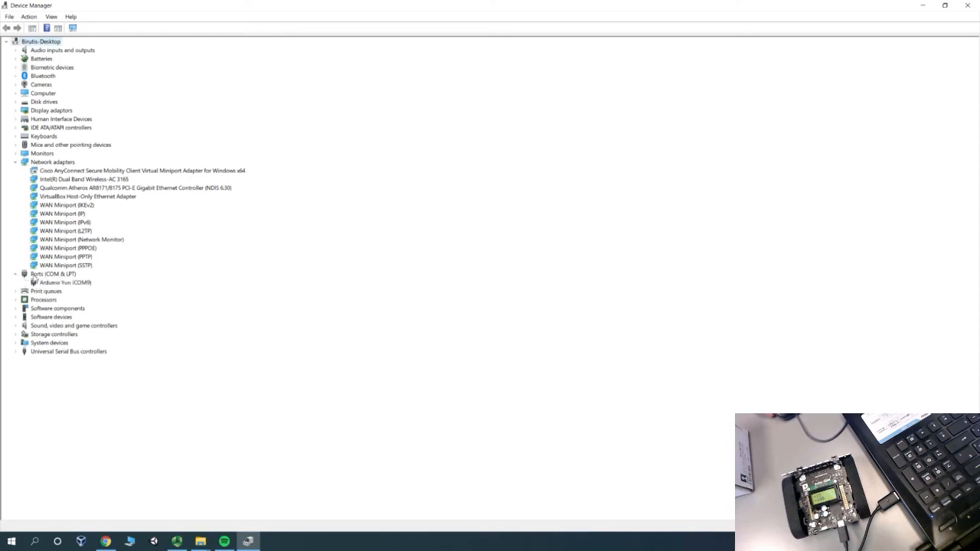
{"action": "left_click", "coordinate": [62, 285]}
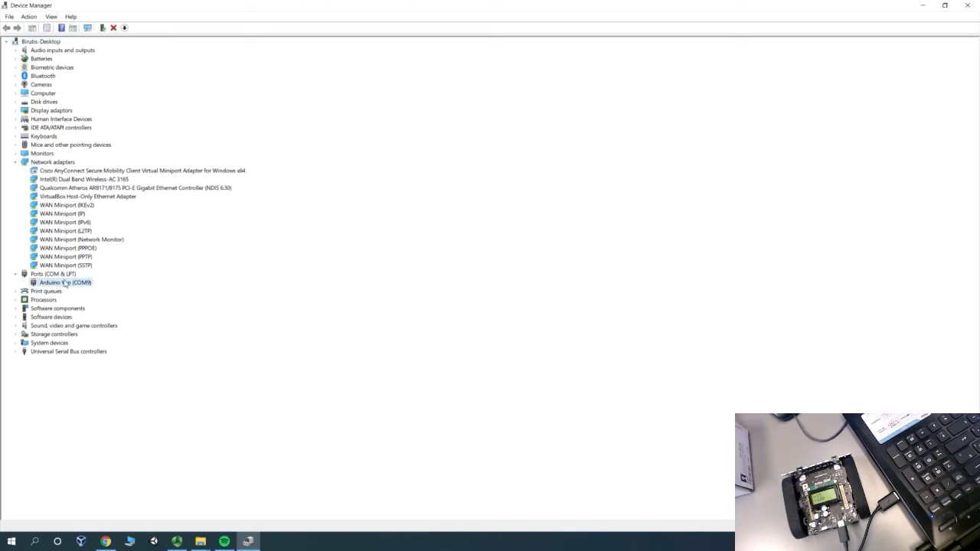
{"action": "left_click", "coordinate": [55, 276]}
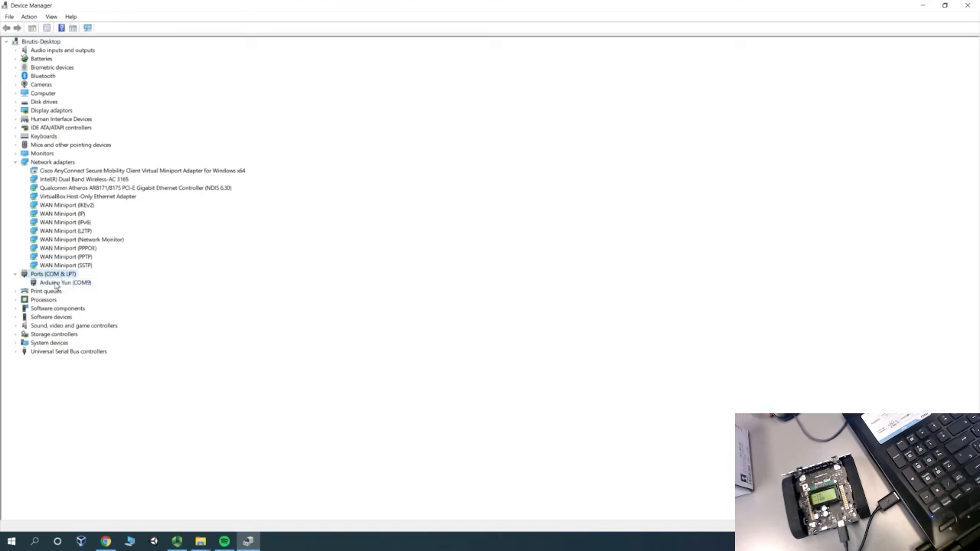
{"action": "left_click", "coordinate": [58, 284]}
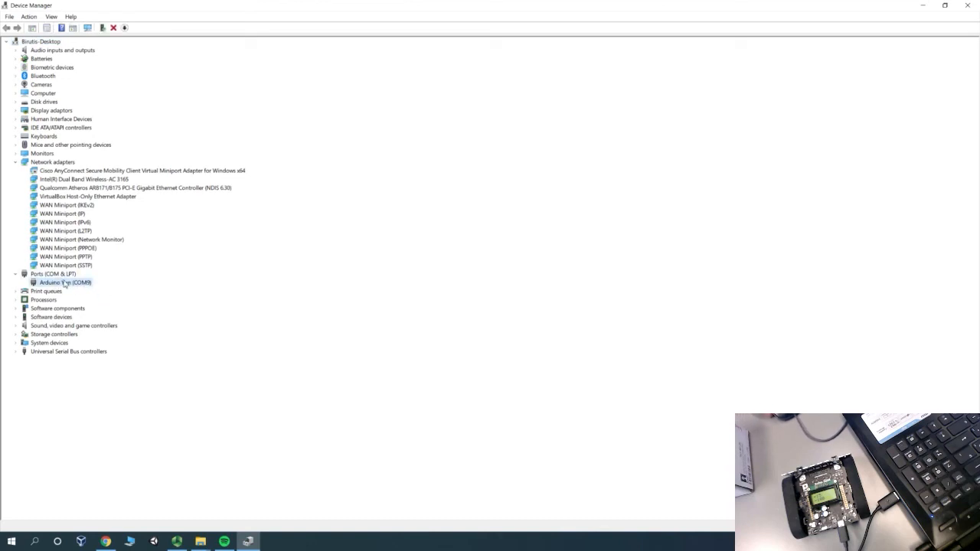
{"action": "left_click", "coordinate": [926, 6]}
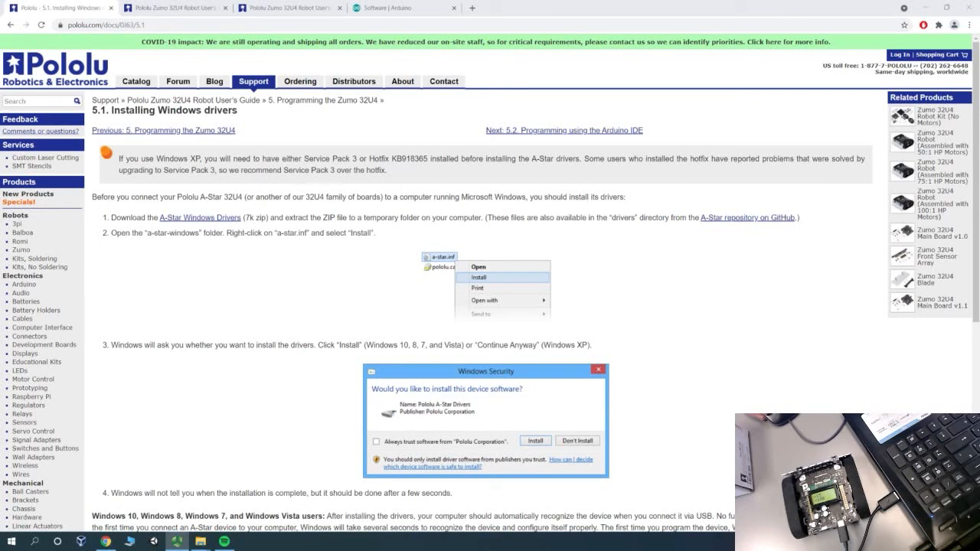
Go to section 5.2, Programming using the Arduino IDE, and open its Arduino Download page in a new tab
{"action": "left_click", "coordinate": [584, 132]}
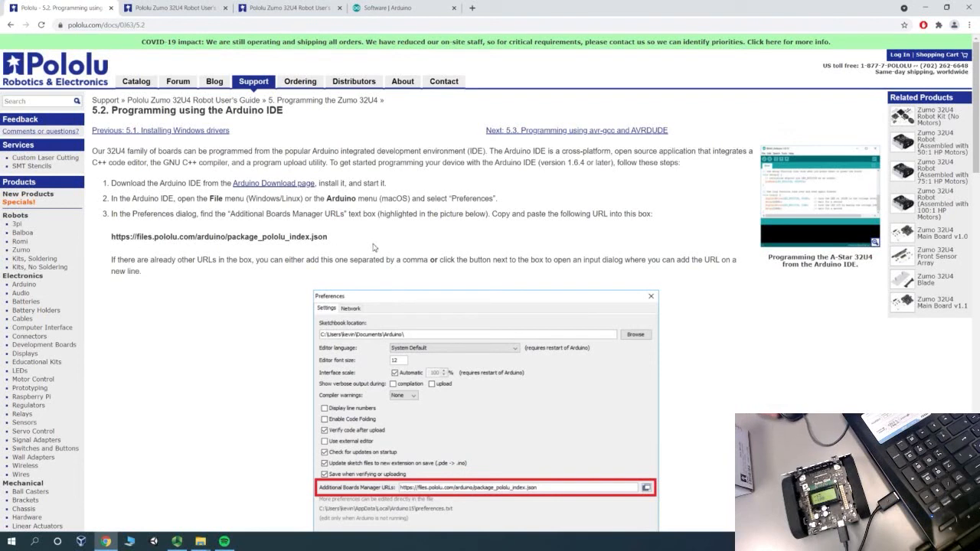
{"action": "left_click", "coordinate": [273, 184], "text": "ctrl"}
{"action": "left_click", "coordinate": [166, 9]}
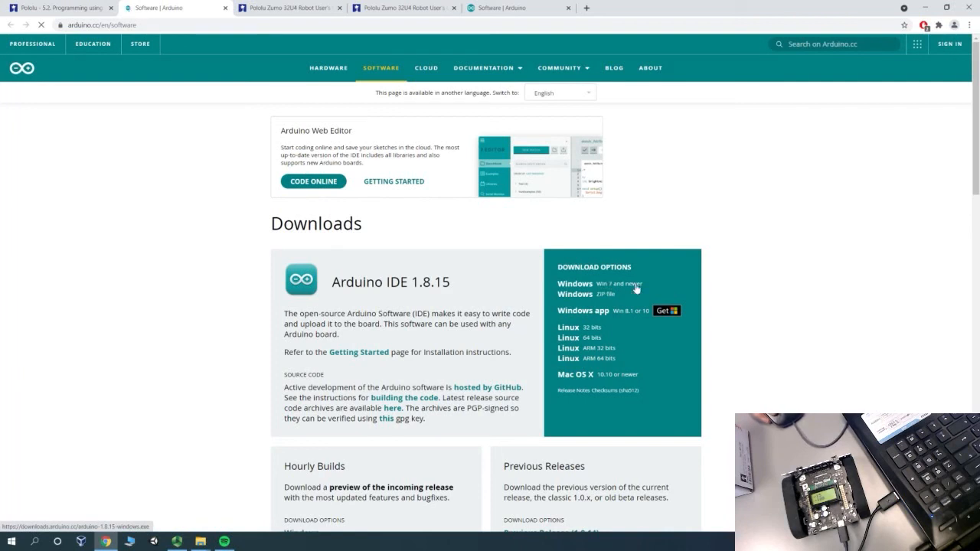
Start downloading the Arduino IDE 1.8.15 installer for Windows 7 and newer without donating, and cancel the download
{"action": "left_click", "coordinate": [585, 288]}
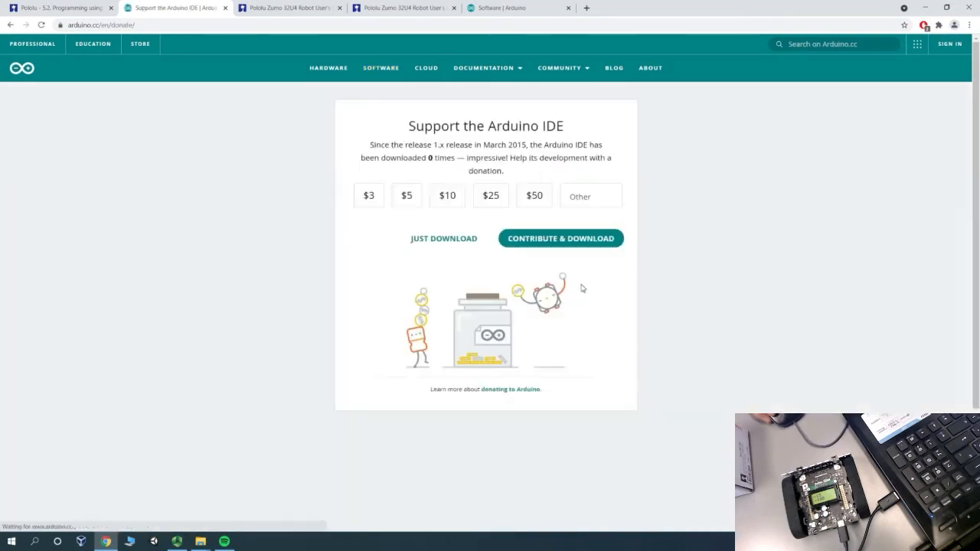
{"action": "left_click", "coordinate": [454, 242]}
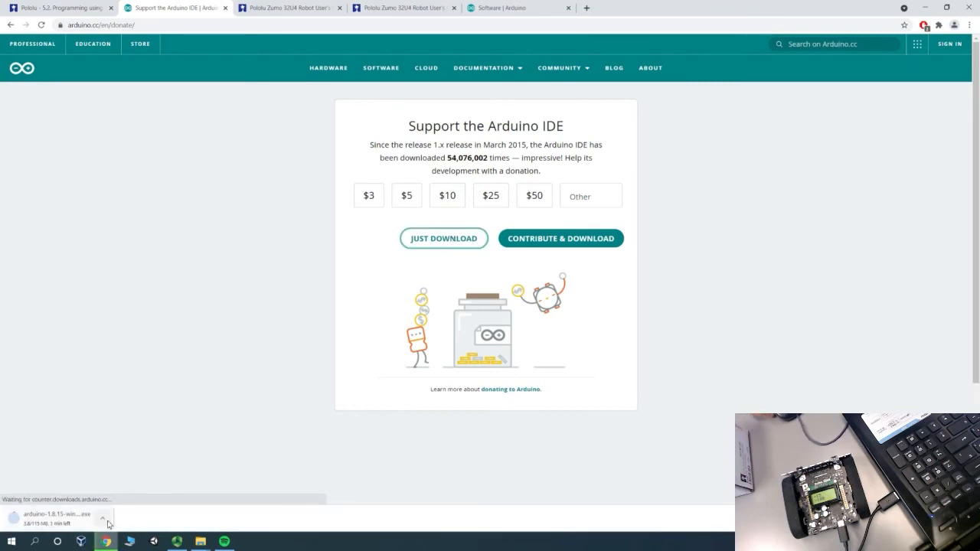
{"action": "left_click", "coordinate": [102, 518]}
{"action": "left_click", "coordinate": [111, 501]}
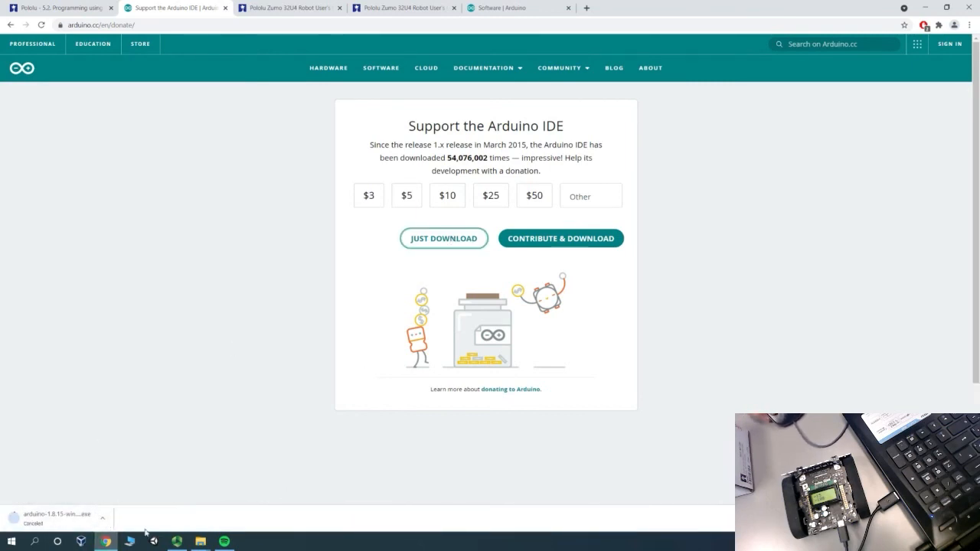
Move the browser windows aside to clear the desktop, and switch to the Arduino IDE with its Preferences open
{"action": "double_click", "coordinate": [819, 9]}
{"action": "left_click_drag", "start_coordinate": [814, 12], "coordinate": [692, 82]}
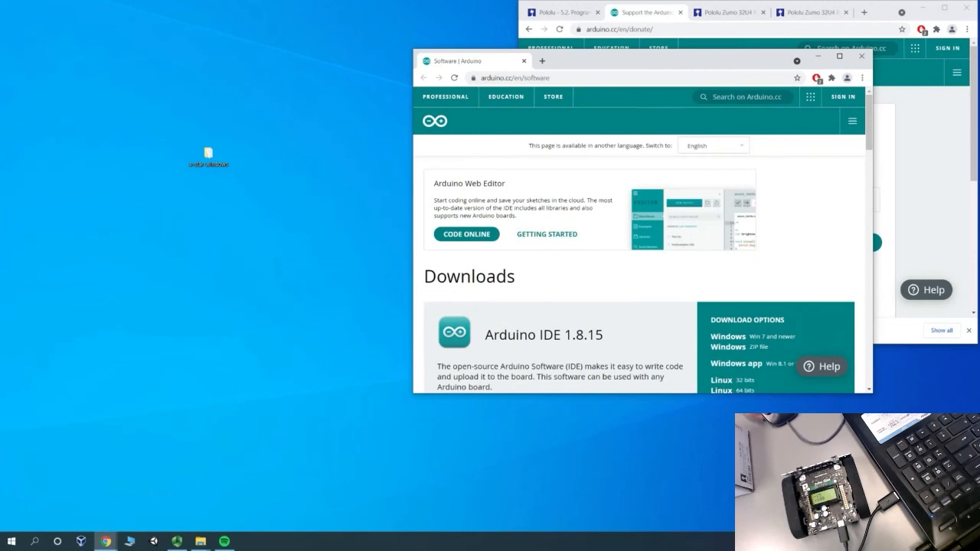
{"action": "left_click", "coordinate": [177, 542]}
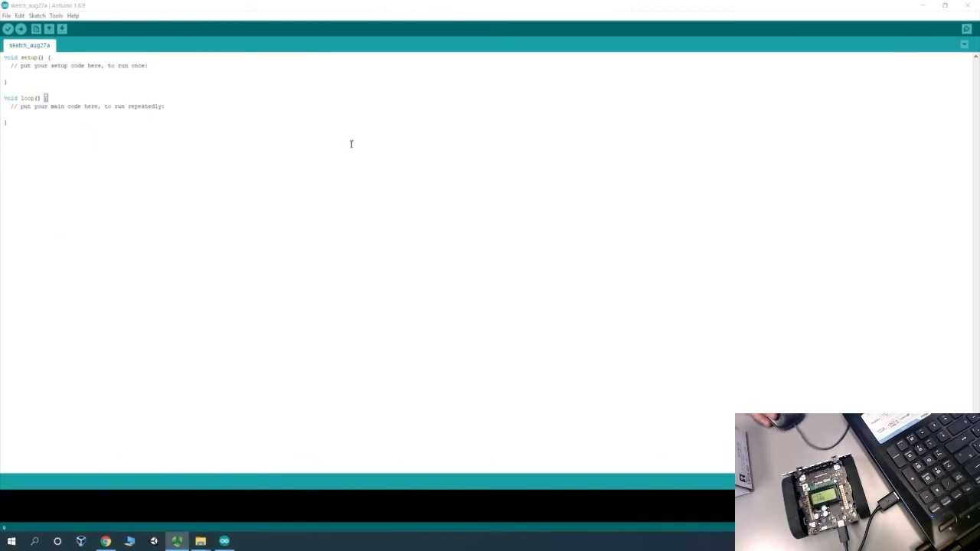
{"action": "left_click", "coordinate": [9, 16]}
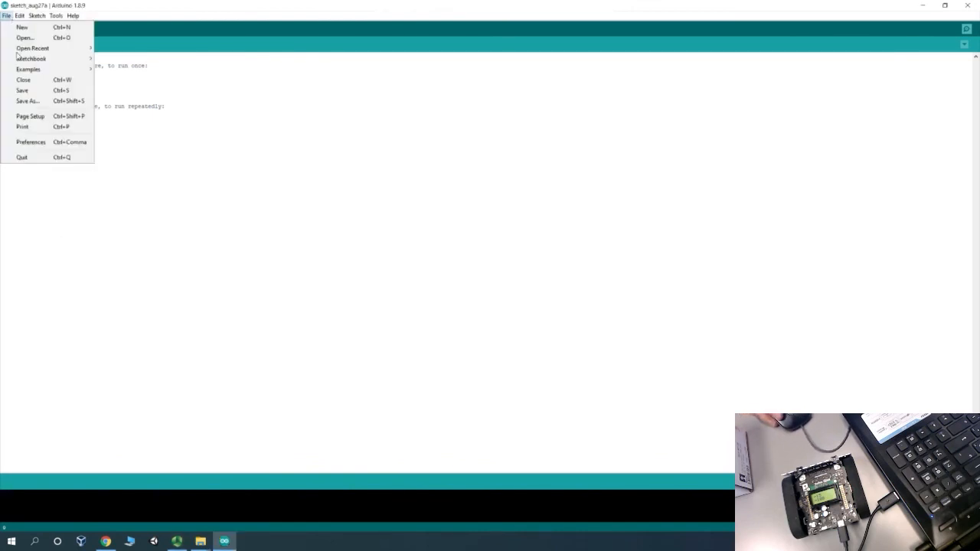
{"action": "left_click", "coordinate": [49, 145]}
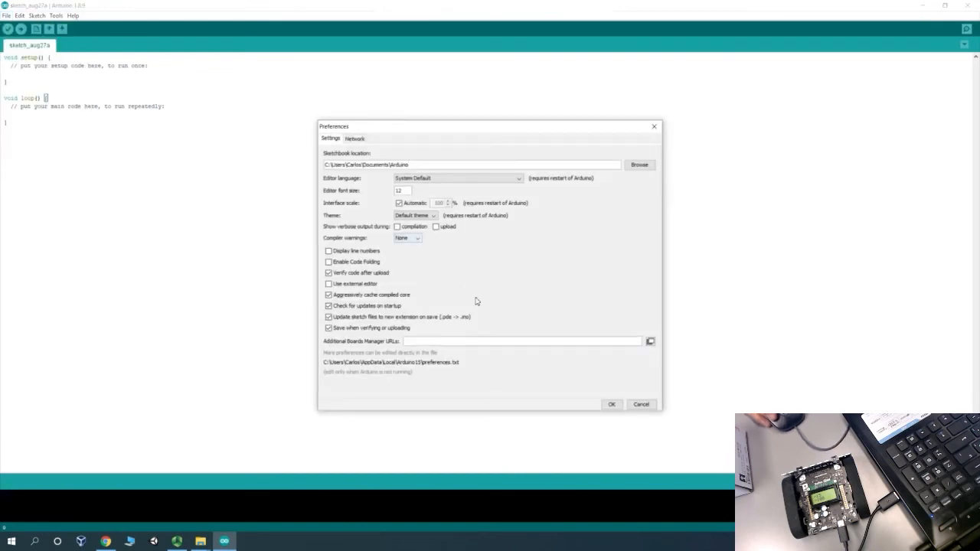
{"action": "left_click", "coordinate": [443, 344]}
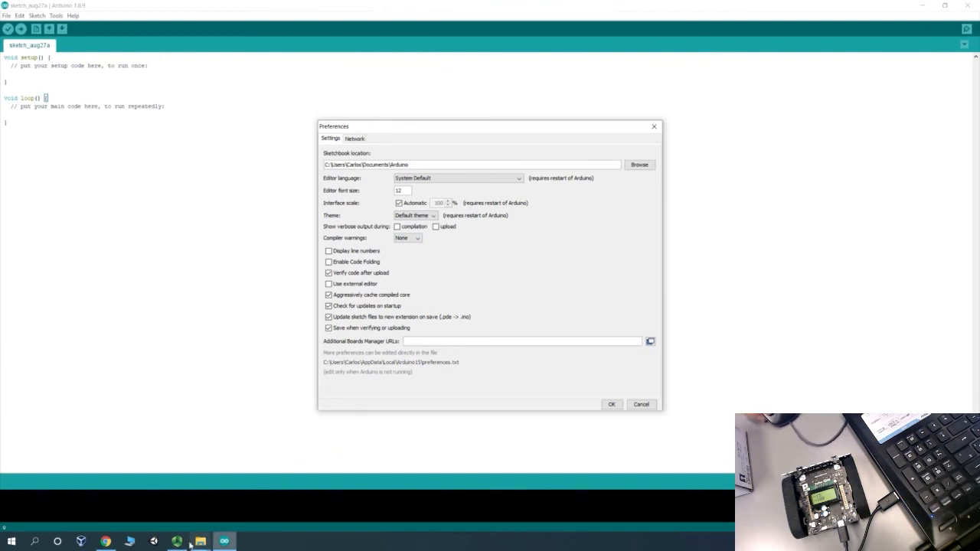
{"action": "left_click", "coordinate": [106, 541]}
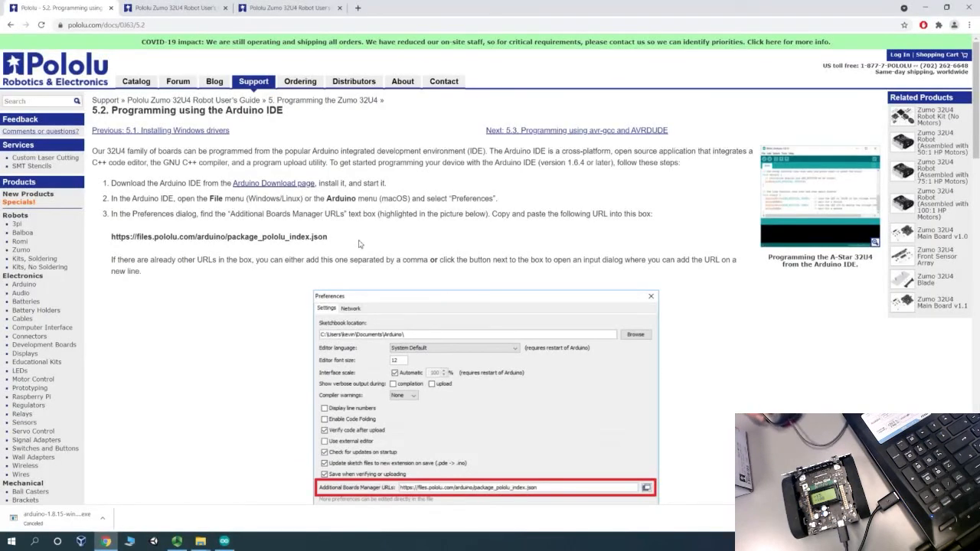
{"action": "left_click_drag", "start_coordinate": [330, 239], "coordinate": [110, 238]}
{"action": "key", "text": "ctrl+c"}
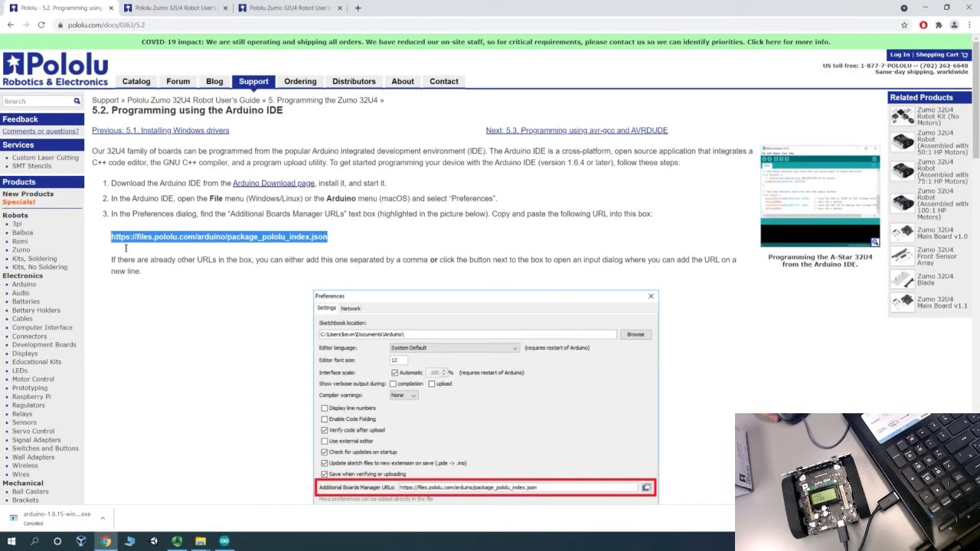
{"action": "left_click", "coordinate": [223, 541]}
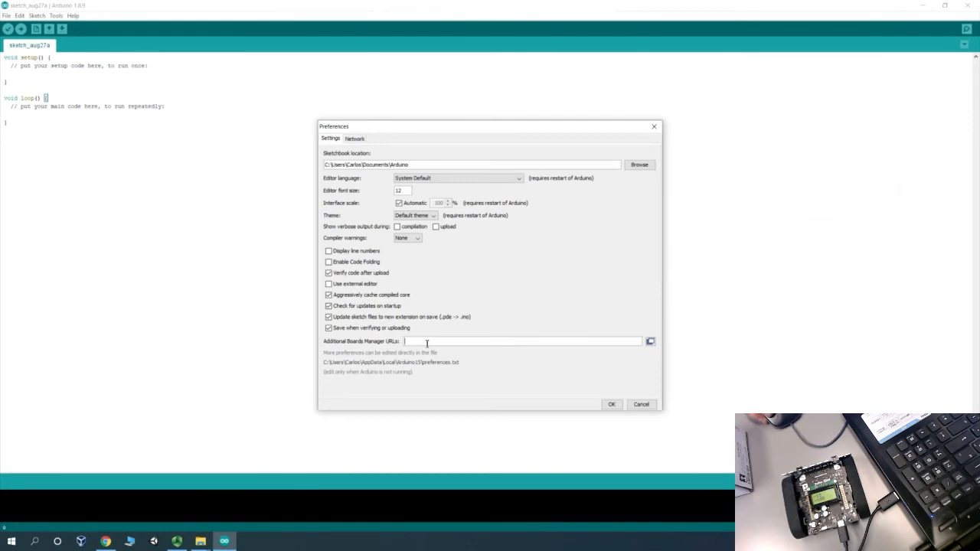
{"action": "key", "text": "ctrl+v"}
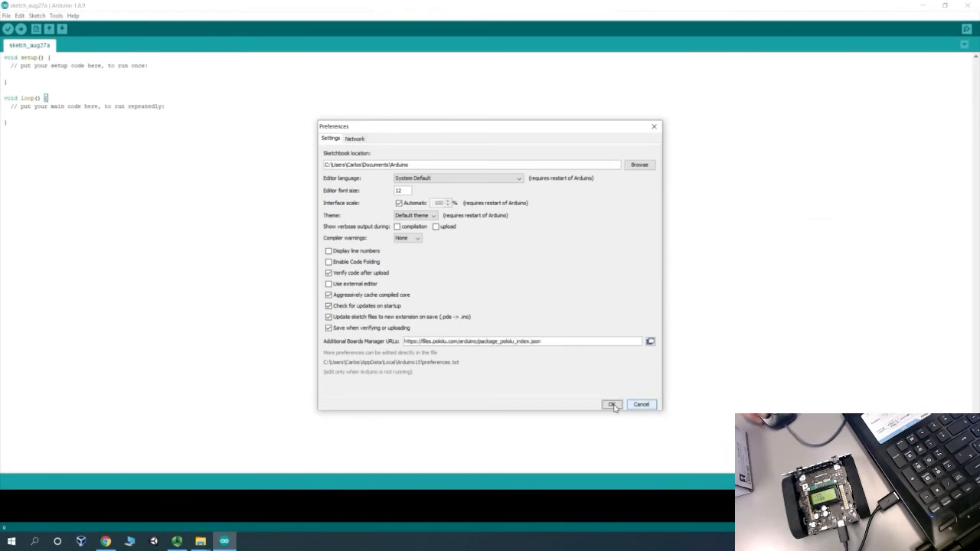
{"action": "left_click", "coordinate": [611, 405]}
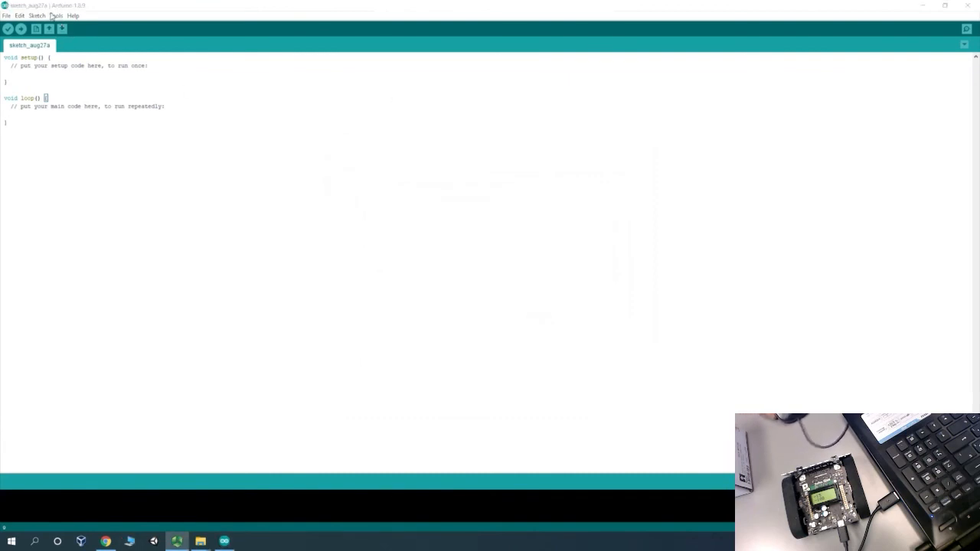
Search the Boards Manager for pololu, check the Pololu A-Star Boards package, and close the manager
{"action": "left_click", "coordinate": [56, 15]}
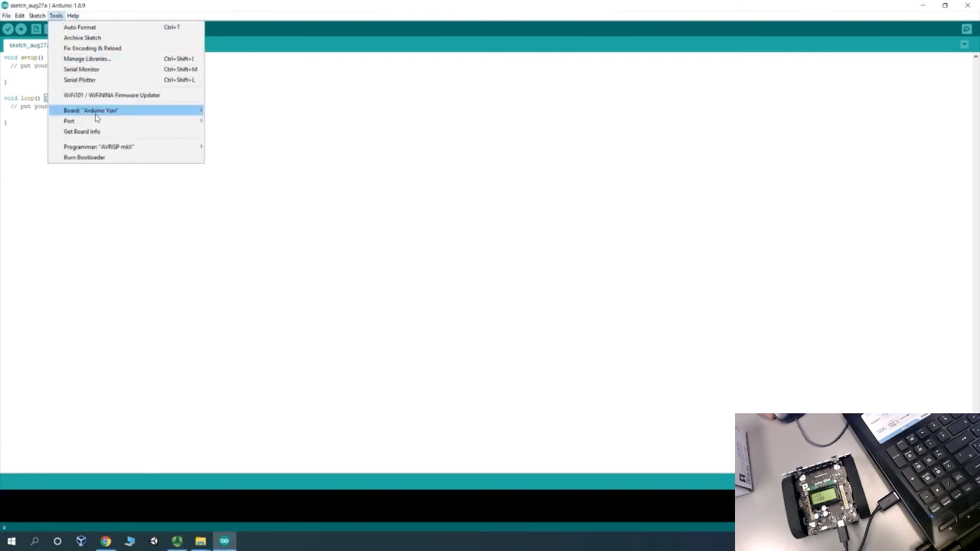
{"action": "mouse_move", "coordinate": [96, 115]}
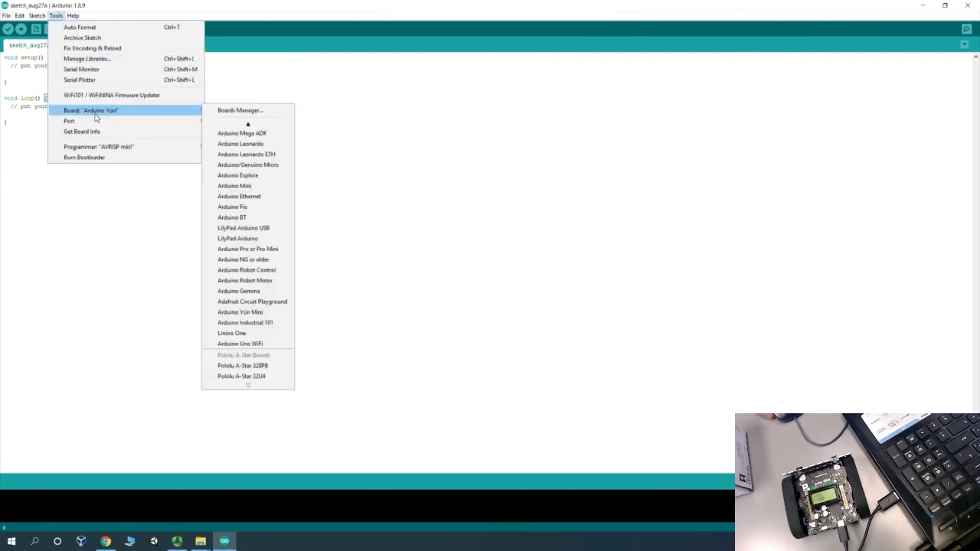
{"action": "left_click", "coordinate": [239, 110]}
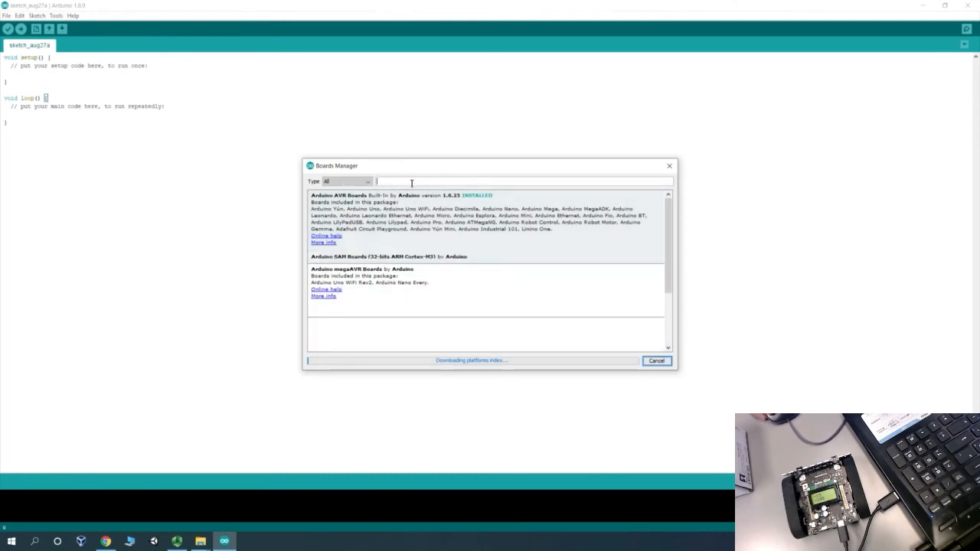
{"action": "type", "text": "pololu"}
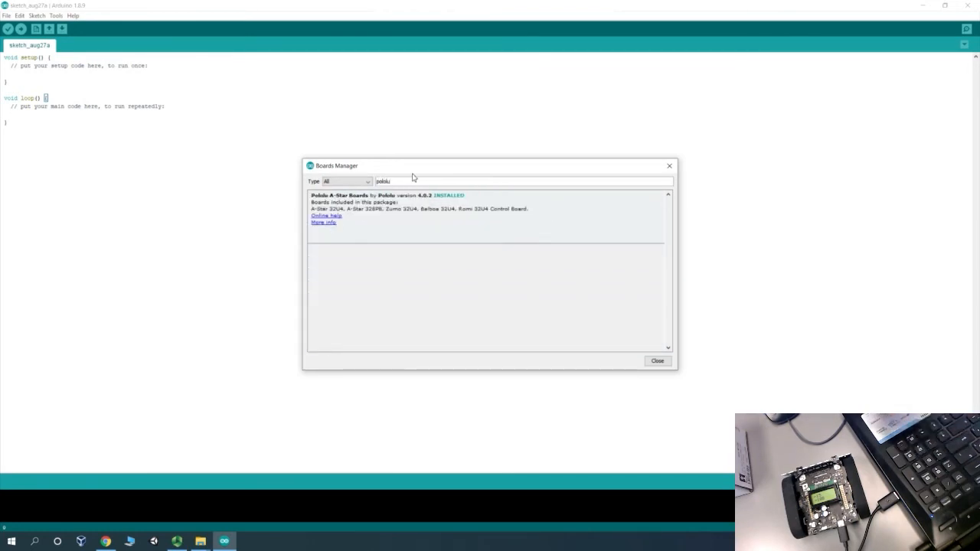
{"action": "mouse_move", "coordinate": [369, 242]}
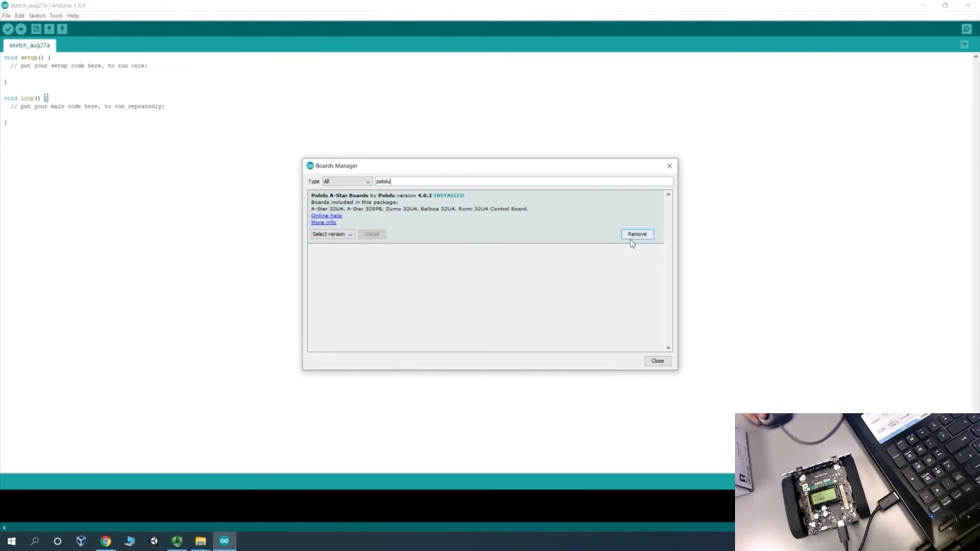
{"action": "left_click", "coordinate": [669, 166]}
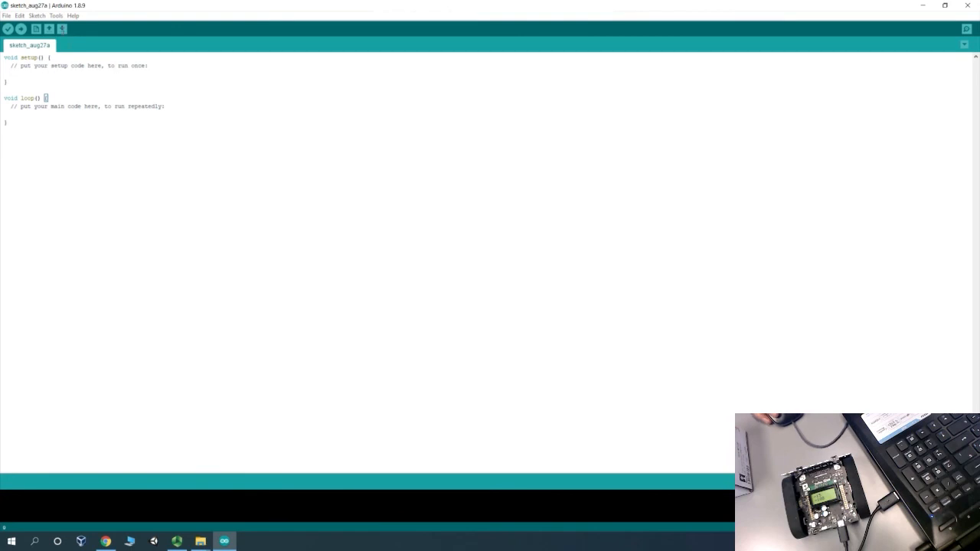
Set the target board to Pololu A-Star 32U4
{"action": "left_click", "coordinate": [58, 17]}
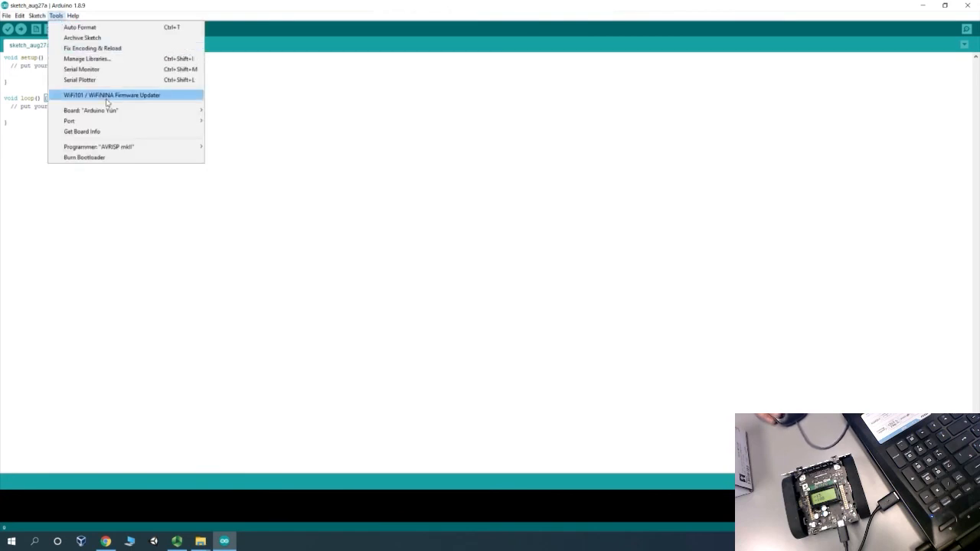
{"action": "mouse_move", "coordinate": [173, 104]}
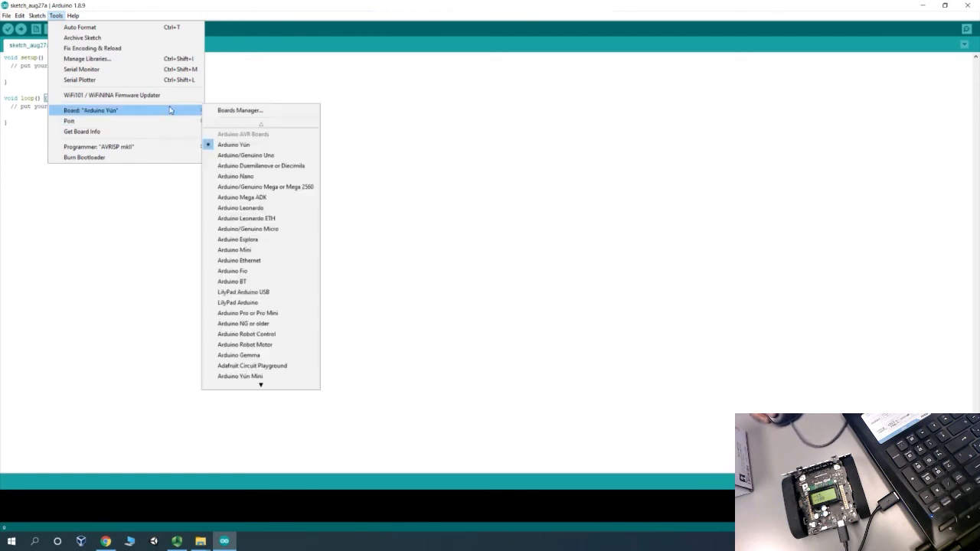
{"action": "scroll", "coordinate": [268, 276], "scroll_direction": "down", "scroll_amount": 5}
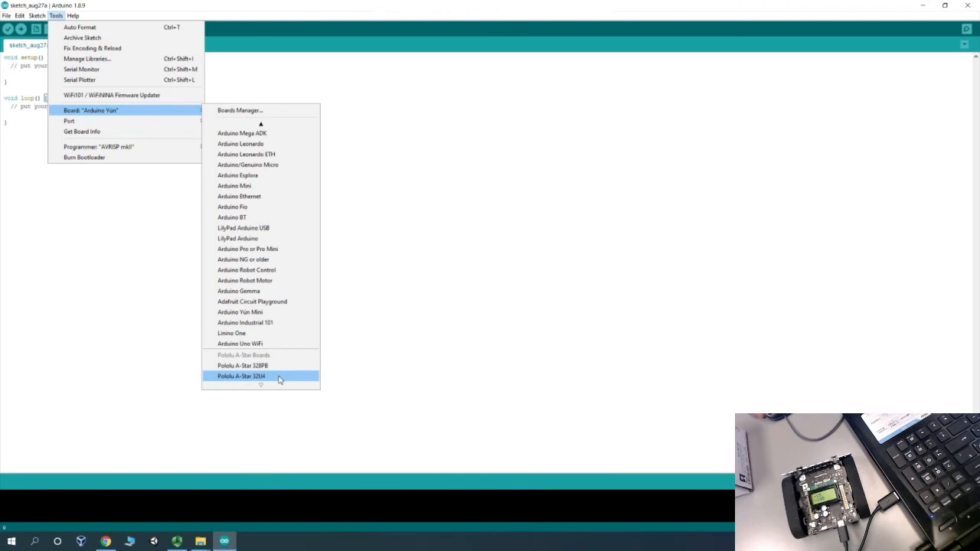
{"action": "left_click", "coordinate": [280, 380]}
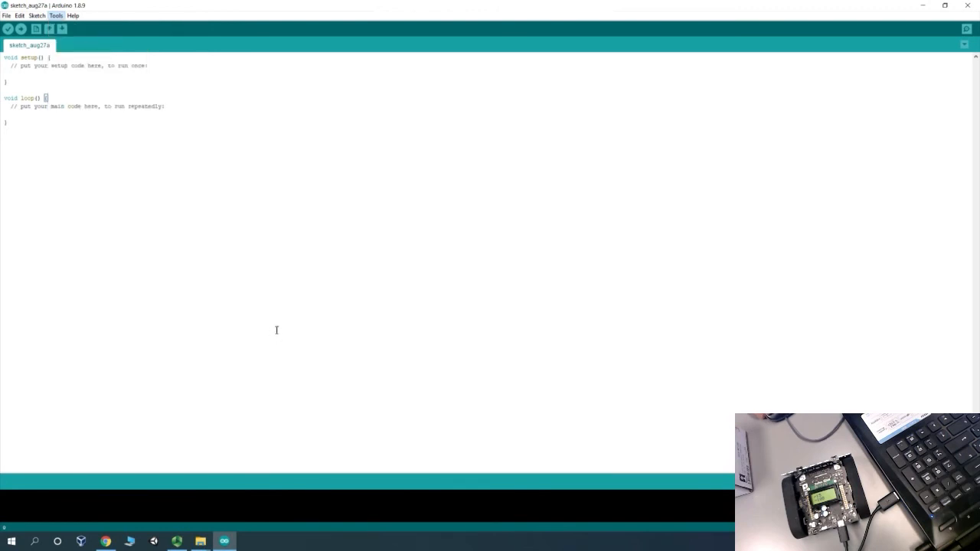
Set the serial port to COM9, the one listed for the connected robot
{"action": "left_click", "coordinate": [56, 16]}
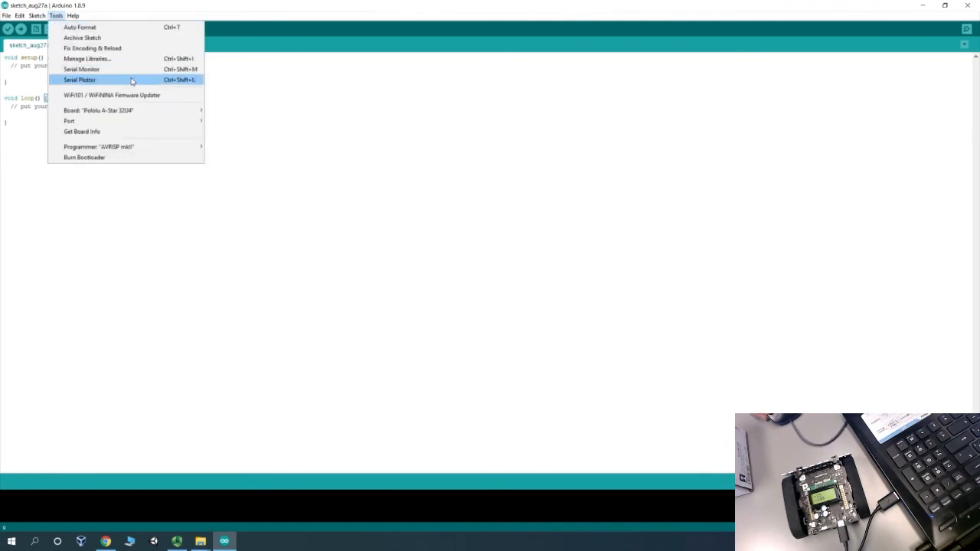
{"action": "mouse_move", "coordinate": [153, 125]}
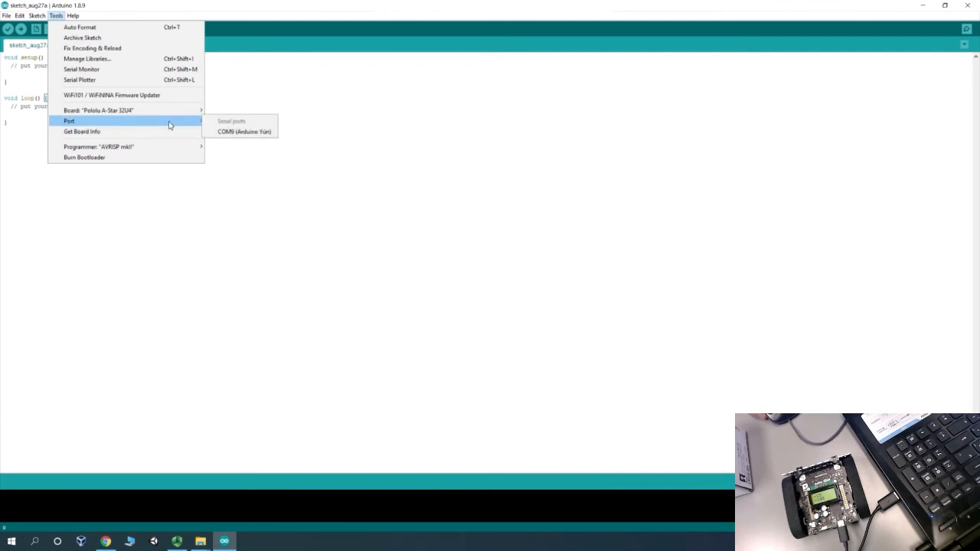
{"action": "left_click", "coordinate": [239, 134]}
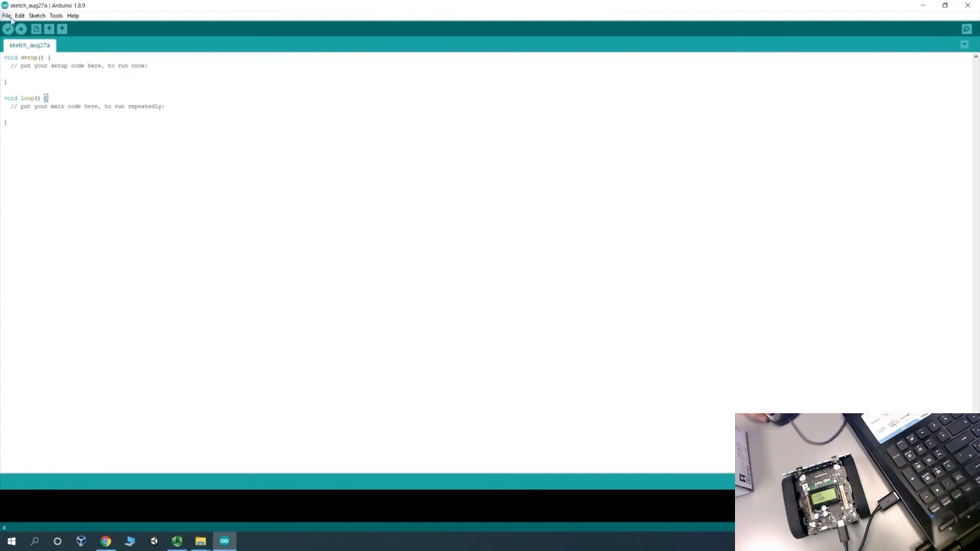
Open the built-in Blink example from 01.Basics and upload it to the board with the message console enlarged
{"action": "left_click", "coordinate": [6, 16]}
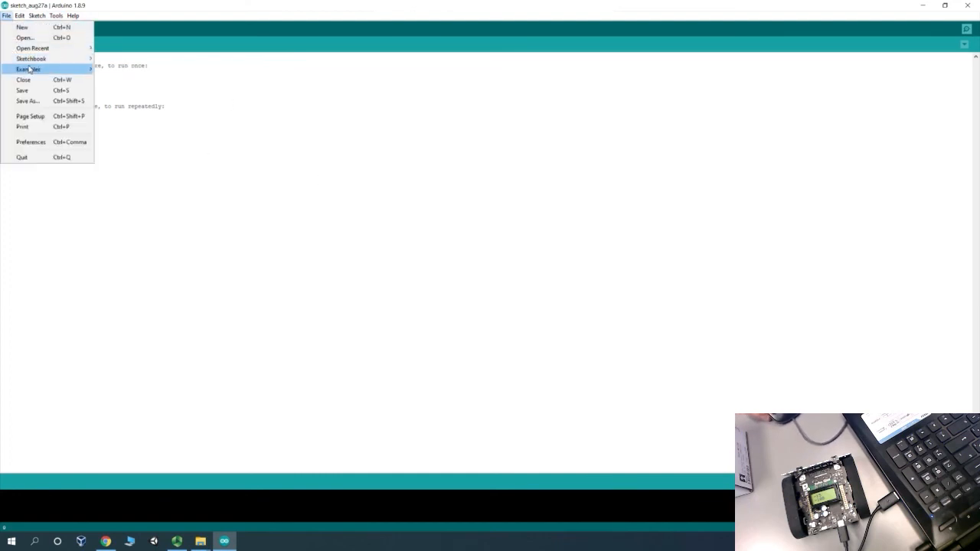
{"action": "mouse_move", "coordinate": [31, 69]}
{"action": "mouse_move", "coordinate": [116, 89]}
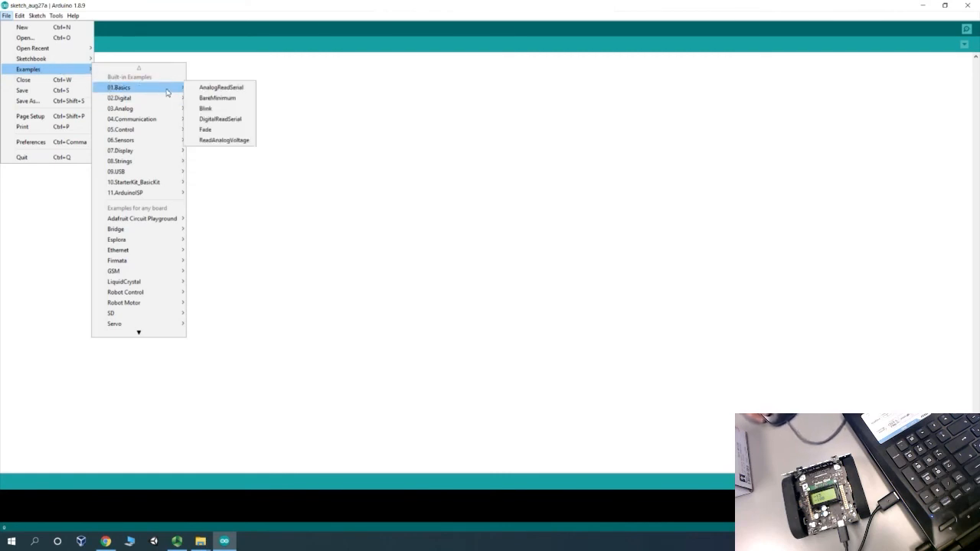
{"action": "left_click", "coordinate": [206, 109]}
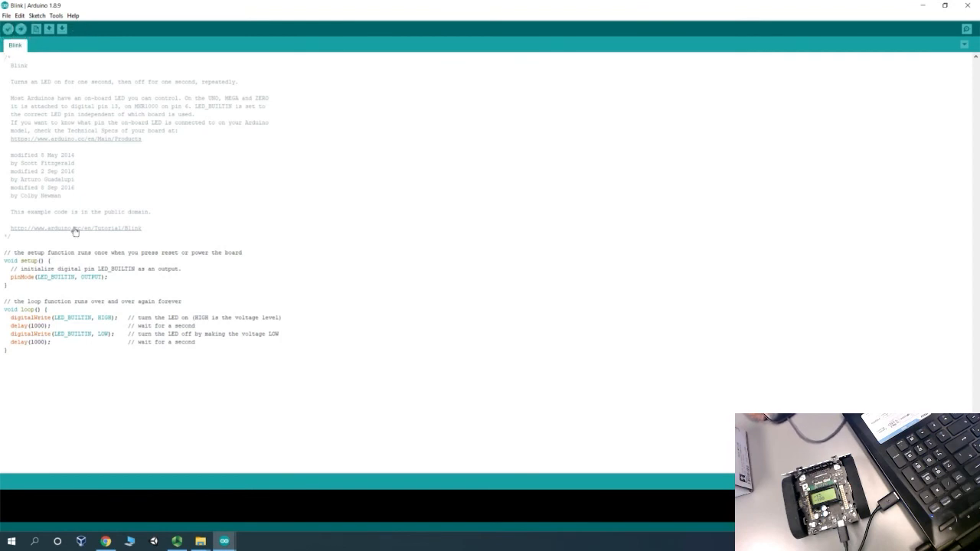
{"action": "left_click", "coordinate": [22, 29]}
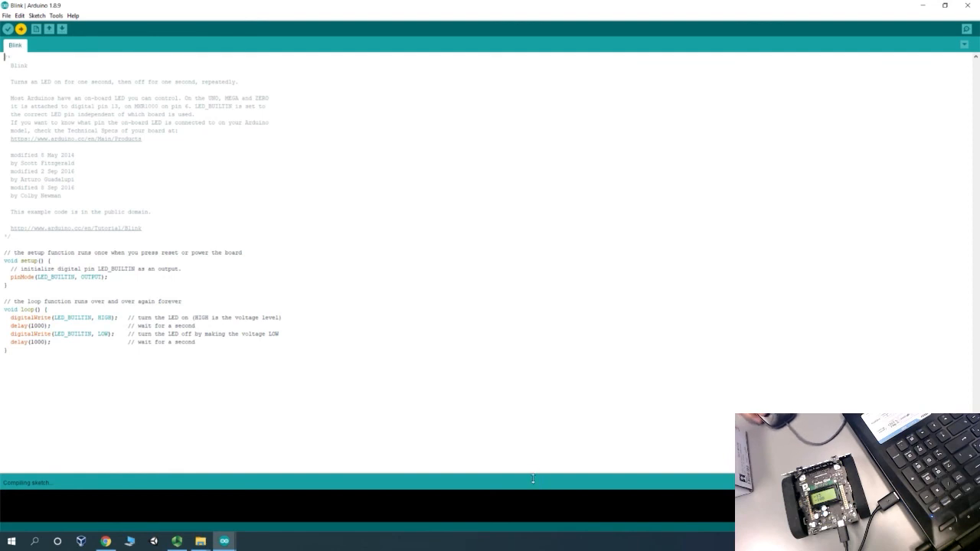
{"action": "left_click_drag", "start_coordinate": [533, 478], "coordinate": [530, 410]}
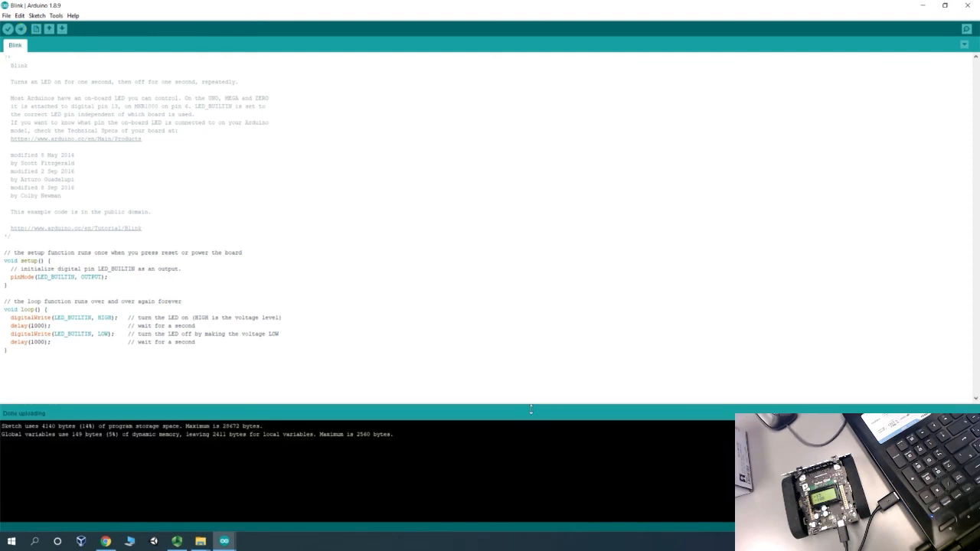